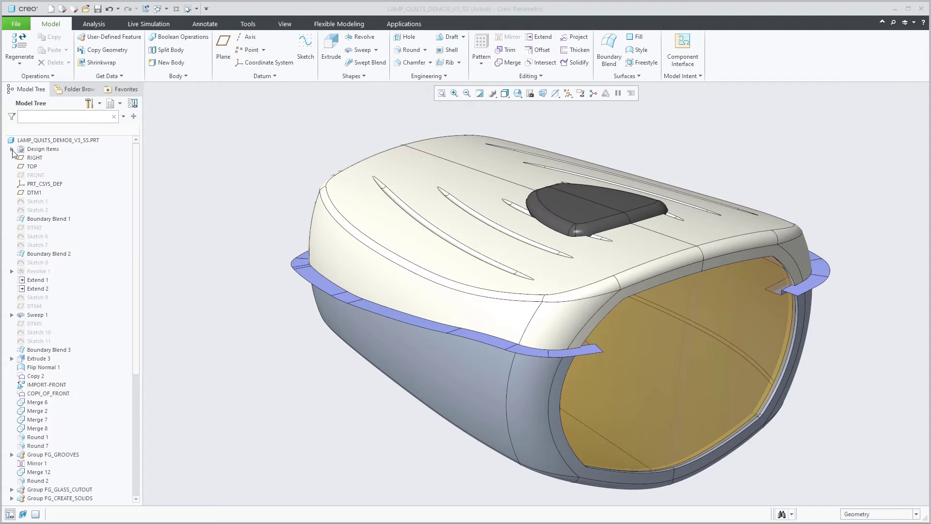
# Expand Design Items to show Quilts and the housing, glass, button and support LAMP folders.
pyautogui.click(13, 149)
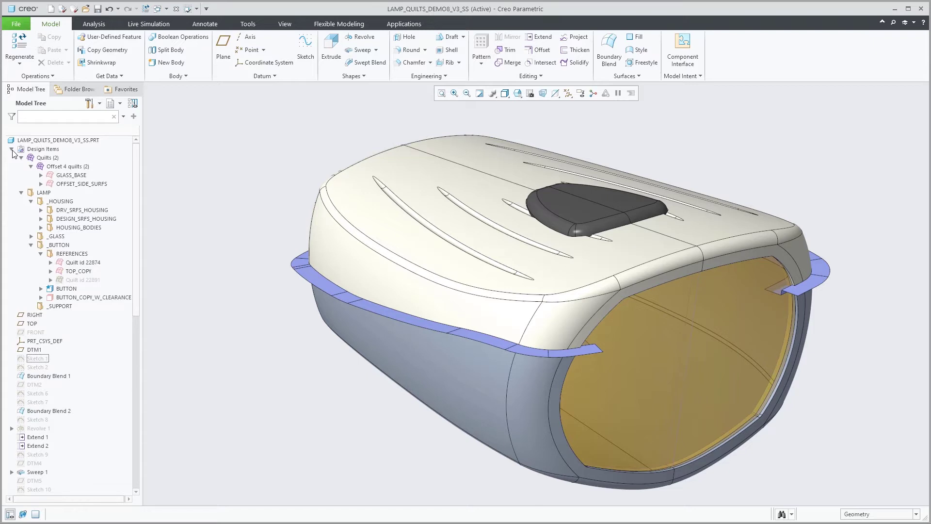
pyautogui.moveTo(135, 154)
pyautogui.mouseDown()
pyautogui.moveTo(135, 223)
pyautogui.moveTo(136, 148)
pyautogui.mouseUp()
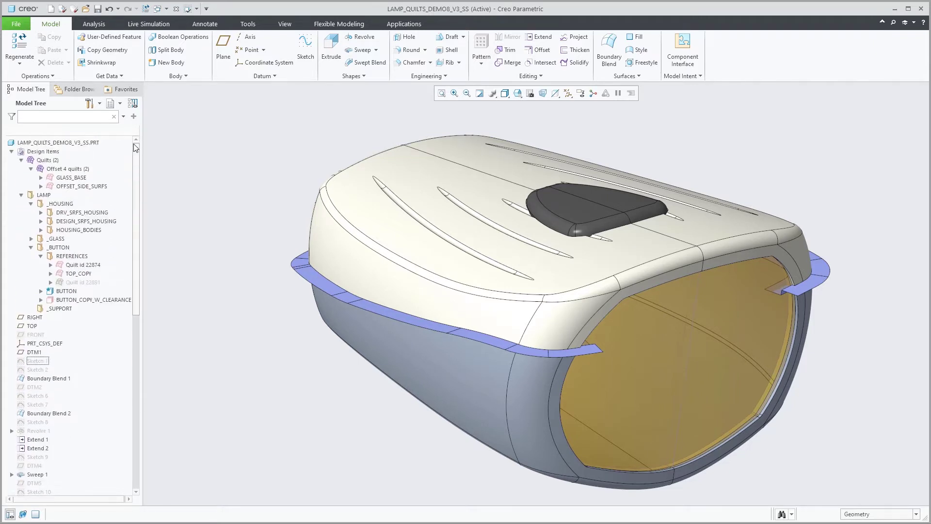
# Enable Design Tree in the Show menu so Quilts and LAMP folders get their own pane.
pyautogui.click(120, 104)
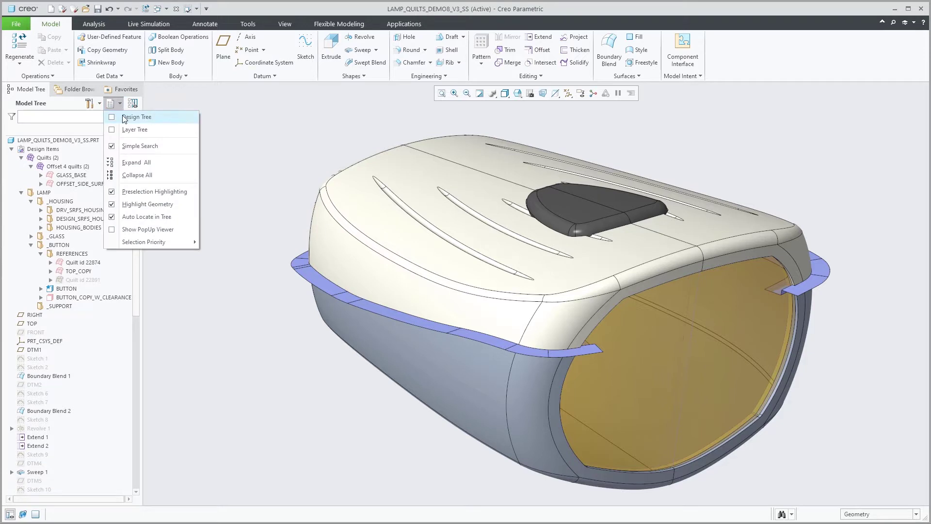
pyautogui.click(125, 116)
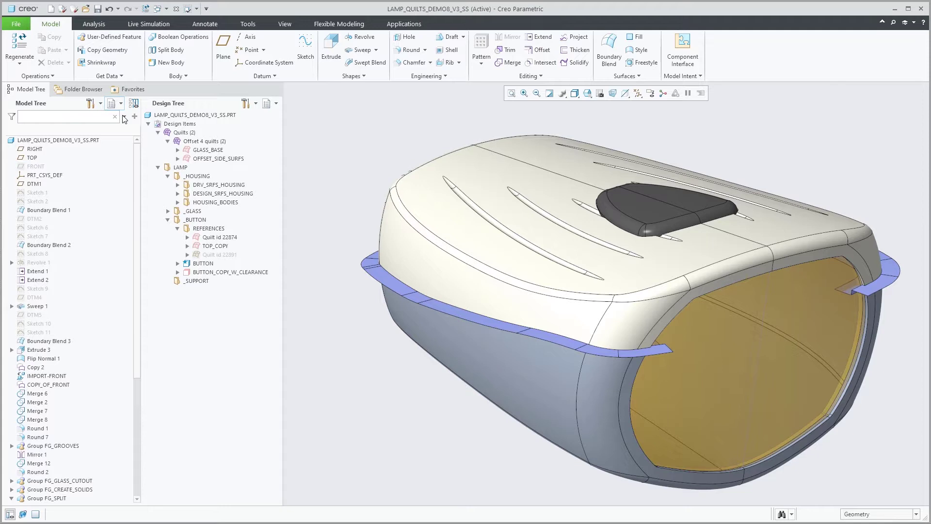
pyautogui.scroll(-3, 136, 208)
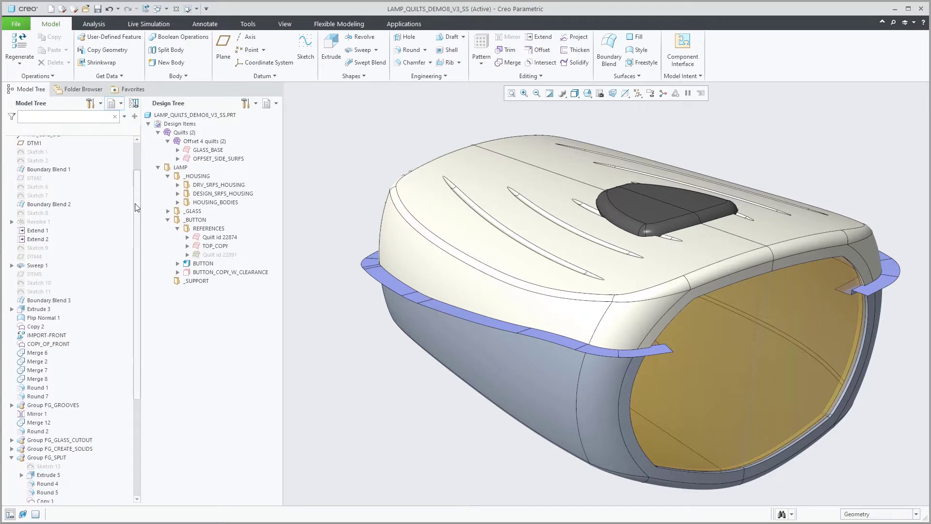
pyautogui.scroll(3, 136, 207)
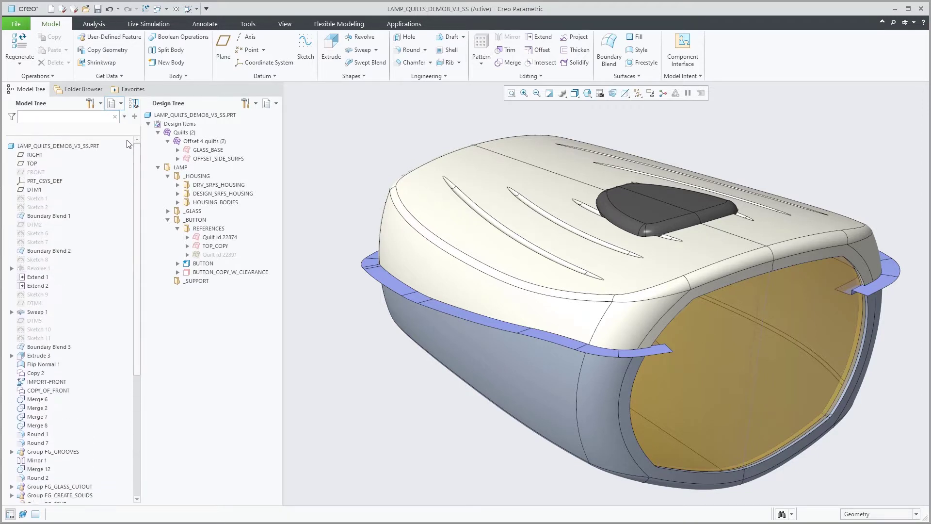
pyautogui.scroll(-1, 129, 143)
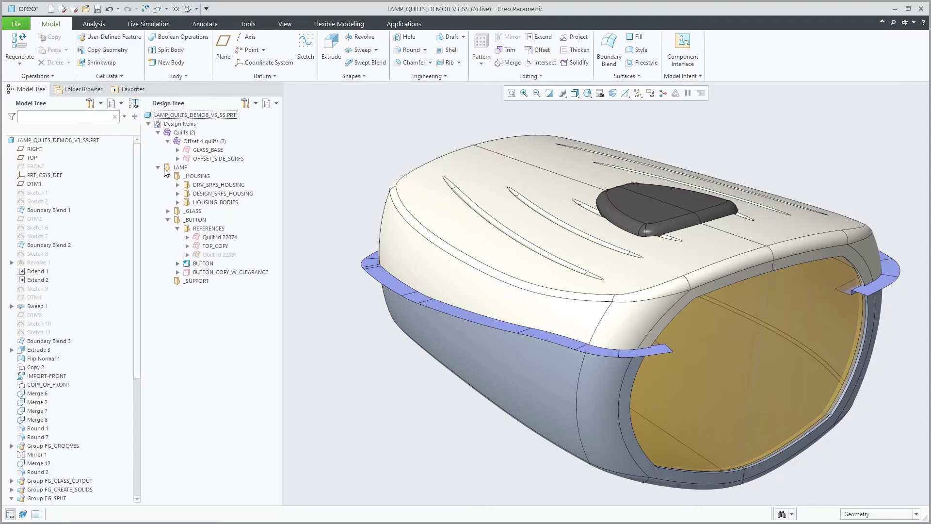
# Switch the Design Tree off and back on, then dock it stacked above the Model Tree.
pyautogui.click(114, 104)
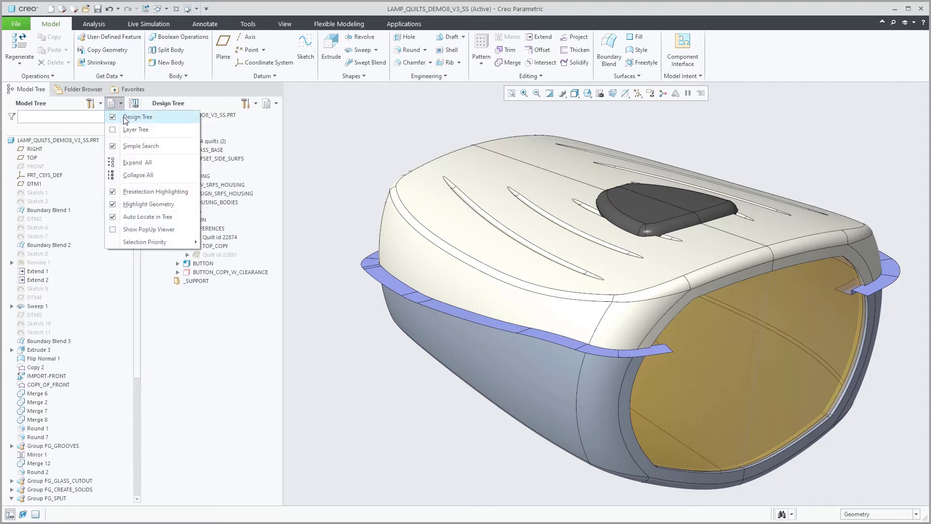
pyautogui.click(124, 118)
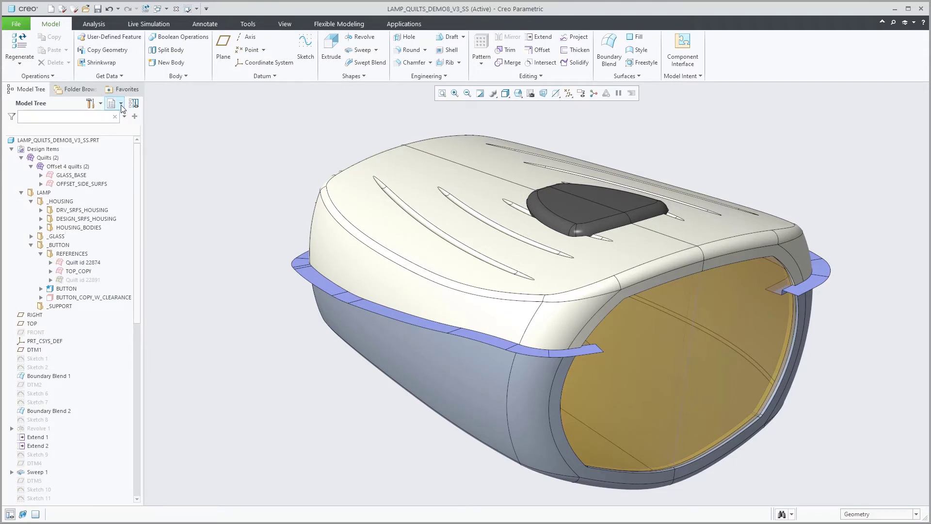
pyautogui.click(122, 106)
pyautogui.click(126, 116)
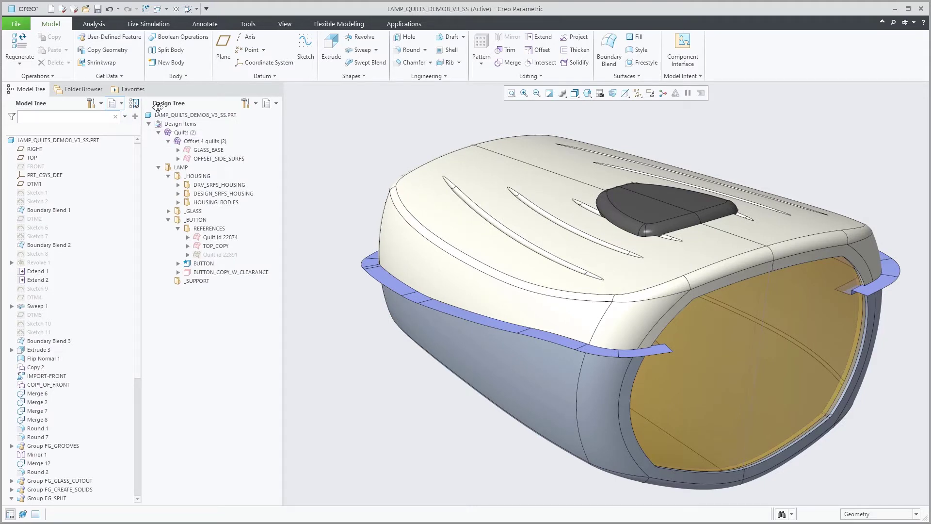
pyautogui.moveTo(162, 102); pyautogui.dragTo(81, 140)
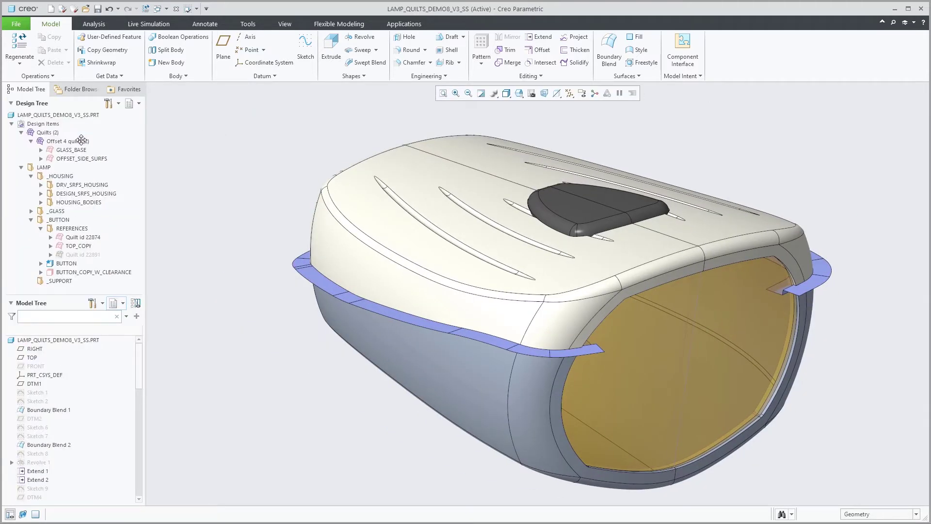
# Expand the _GLASS folder in the Design Tree to show its contents.
pyautogui.click(31, 211)
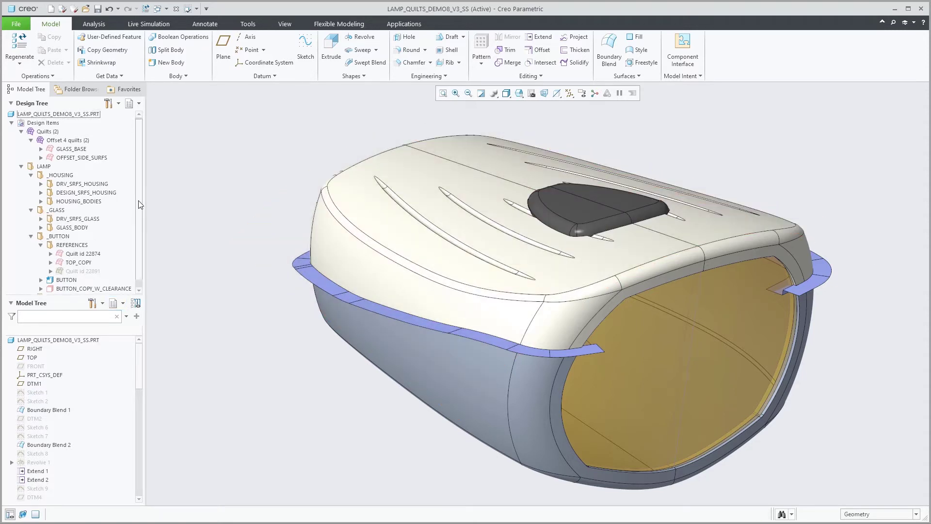
pyautogui.scroll(-2, 141, 204)
pyautogui.scroll(2, 141, 216)
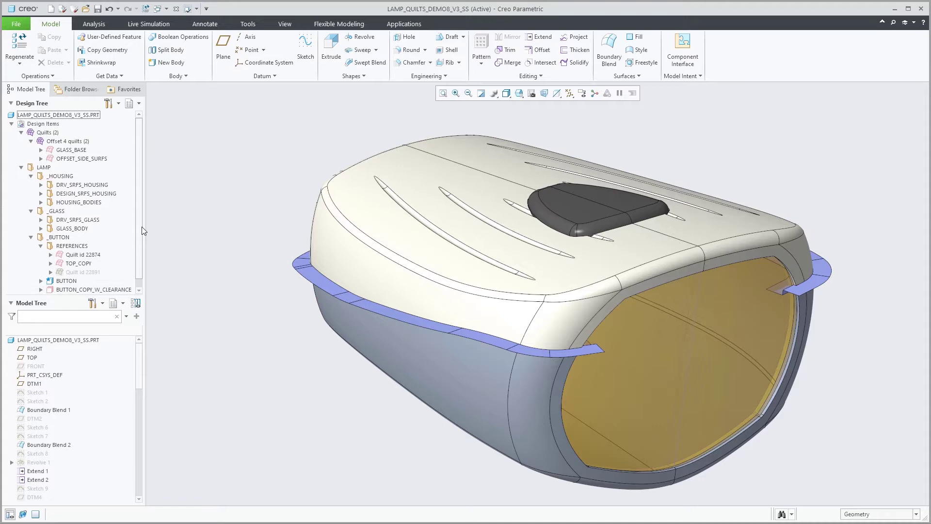
pyautogui.scroll(-2, 138, 339)
pyautogui.scroll(3, 139, 327)
# Enlarge the Model Tree and move the Design Tree back into its own pane beside it.
pyautogui.moveTo(82, 266); pyautogui.dragTo(83, 252)
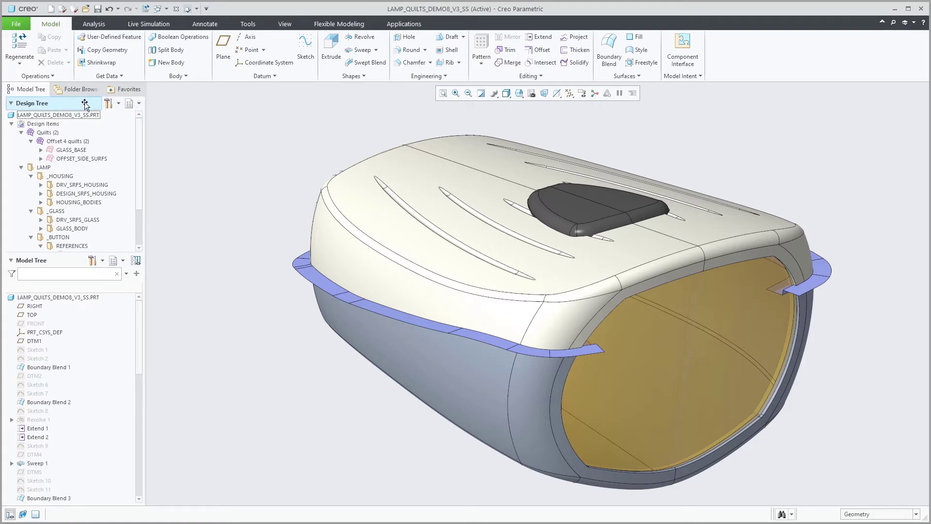
pyautogui.moveTo(85, 103); pyautogui.dragTo(148, 109)
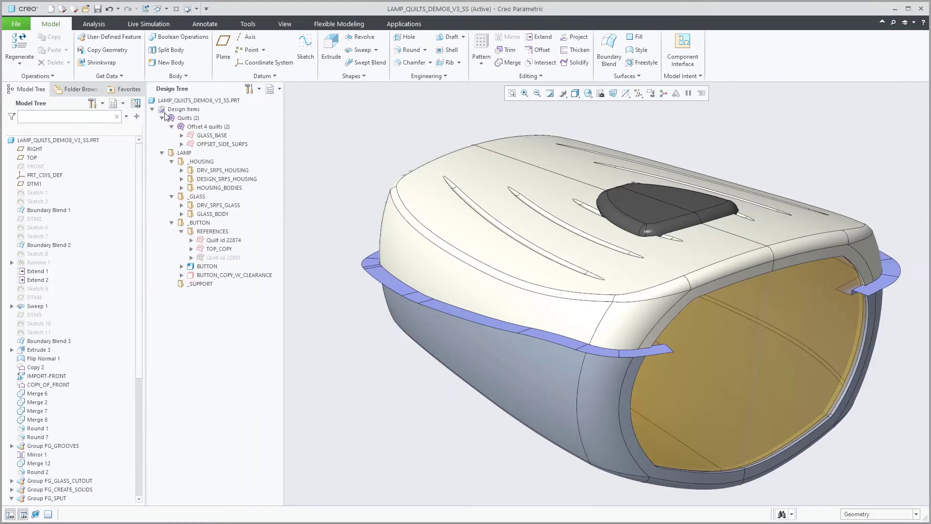
pyautogui.moveTo(198, 88); pyautogui.dragTo(136, 239)
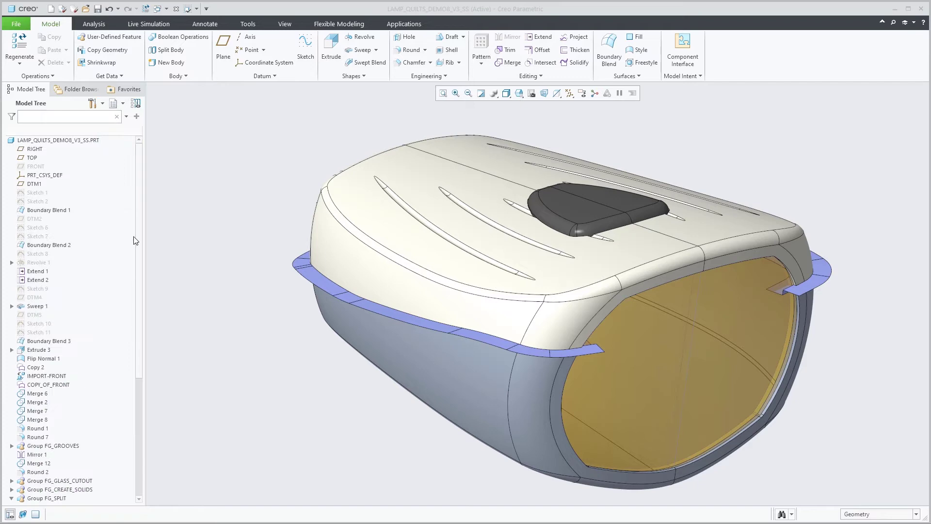
pyautogui.click(11, 515)
pyautogui.click(10, 515)
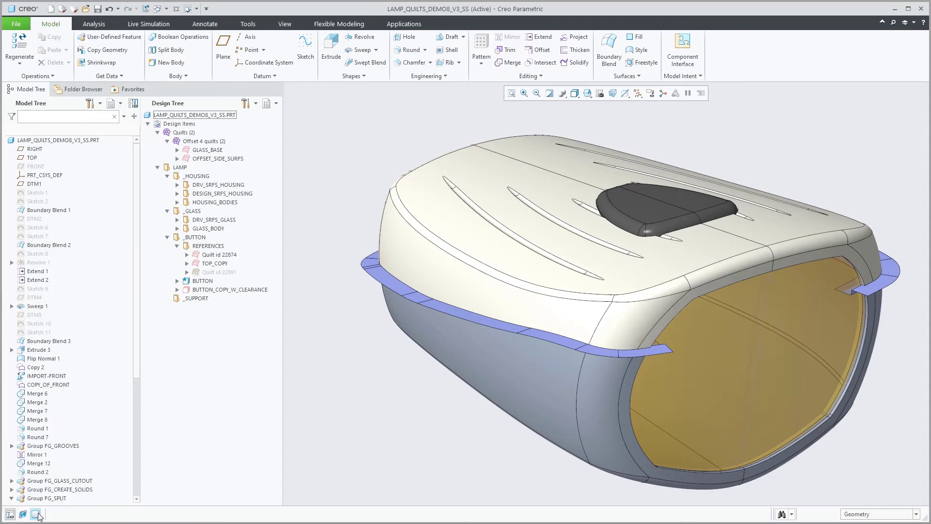
pyautogui.hotkey('ctrl', 'f')
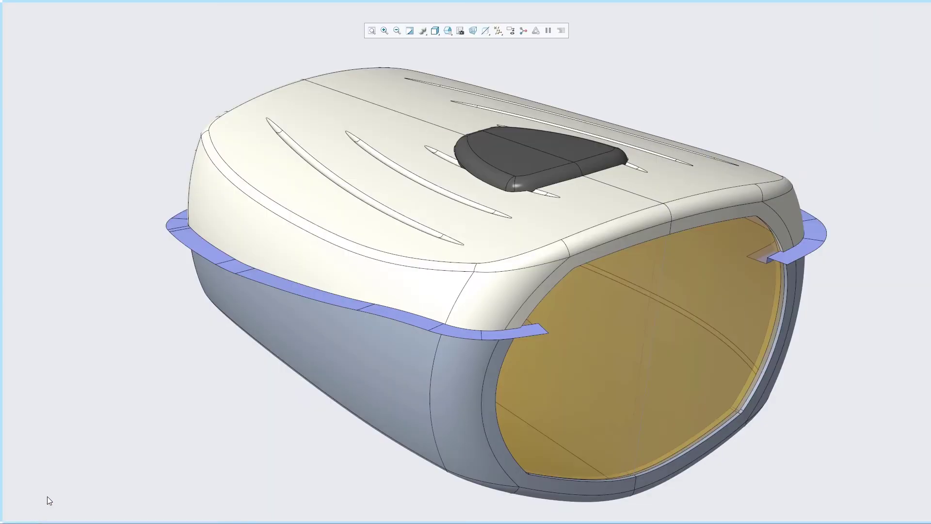
pyautogui.moveTo(1, 354)
pyautogui.hotkey('ctrl', 'f')
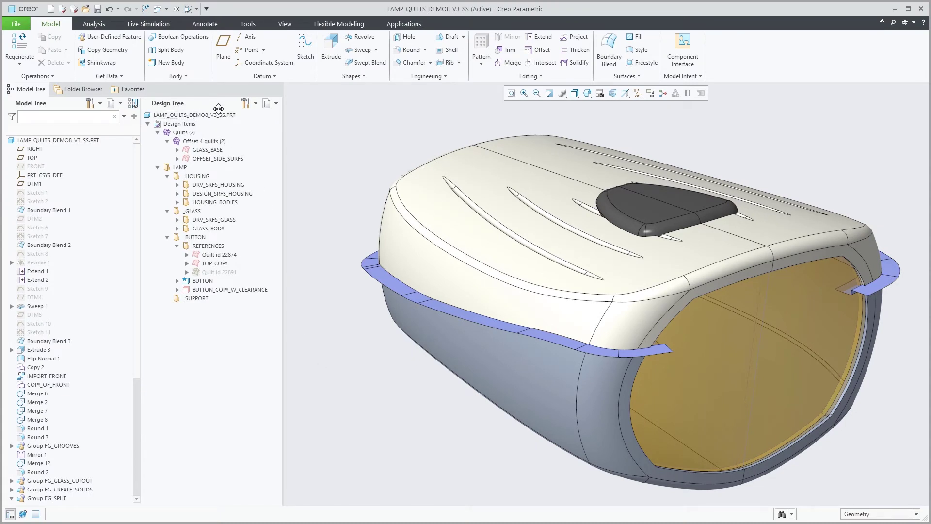
# Float the Design Tree, toggle both trees from the status bar, then show the Layer Tree.
pyautogui.moveTo(219, 108); pyautogui.dragTo(149, 124)
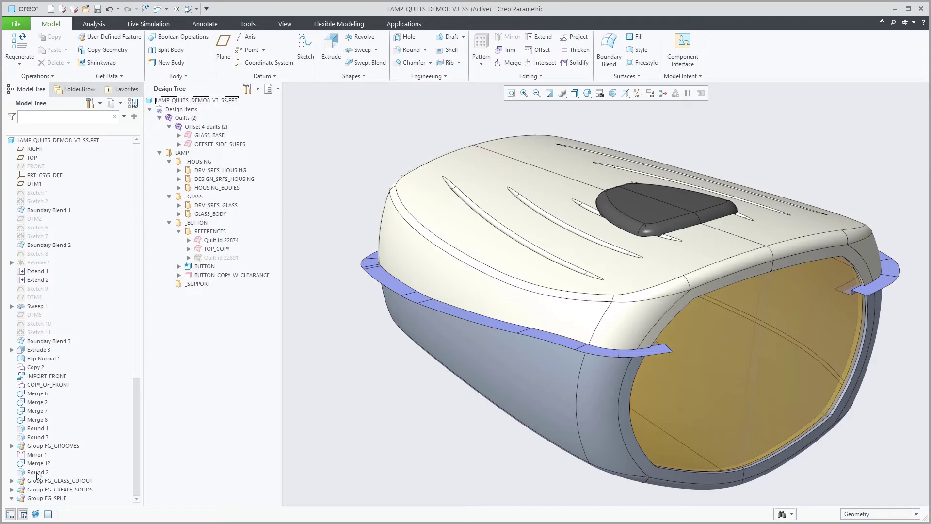
pyautogui.click(11, 514)
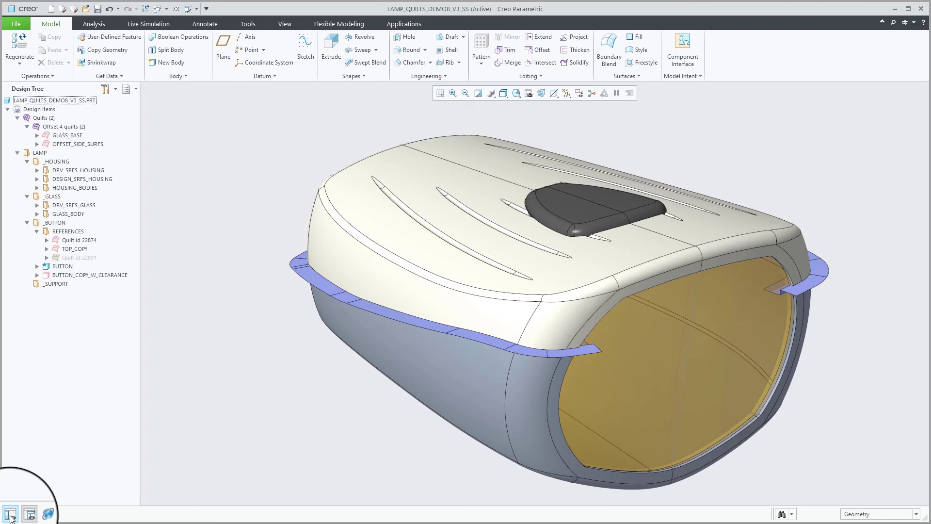
pyautogui.click(11, 514)
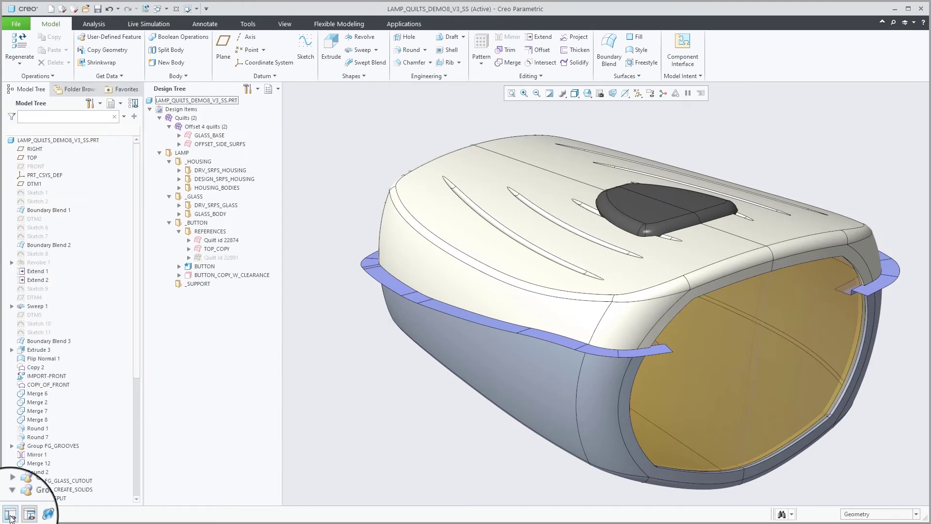
pyautogui.click(24, 517)
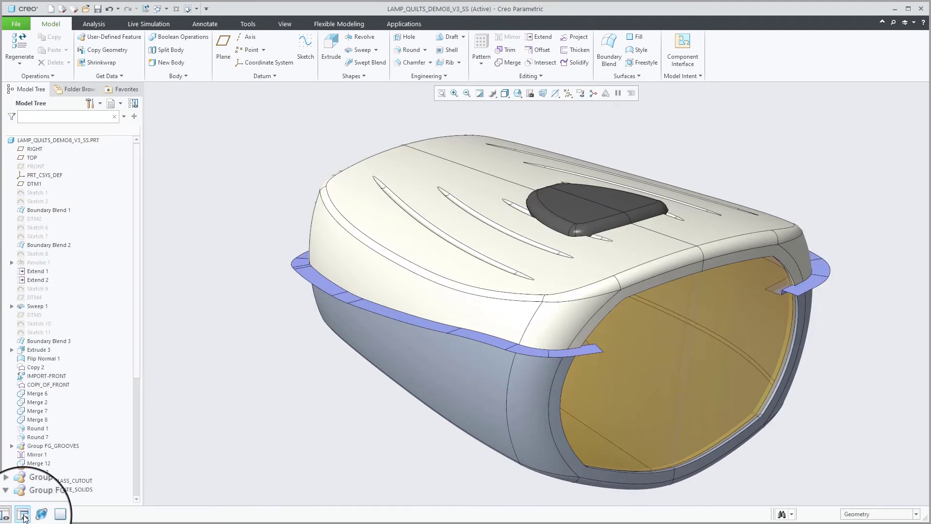
pyautogui.click(23, 514)
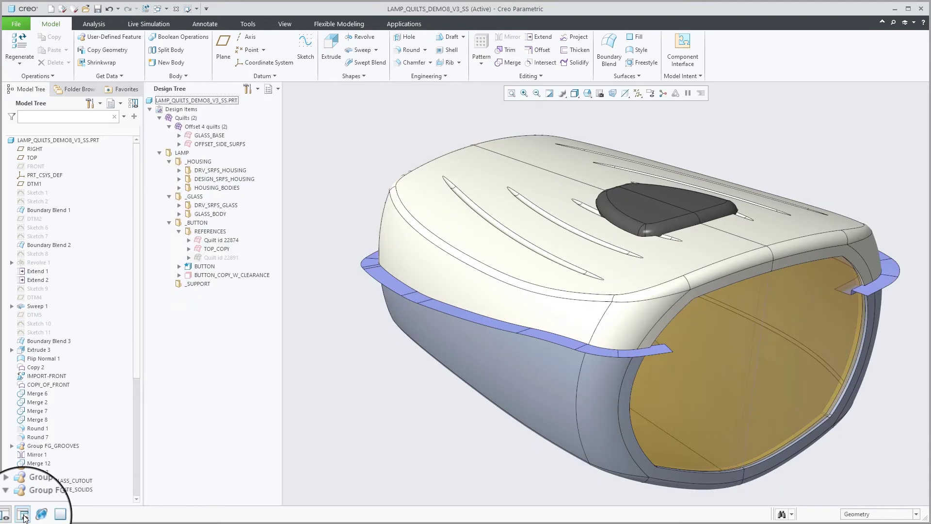
pyautogui.click(116, 104)
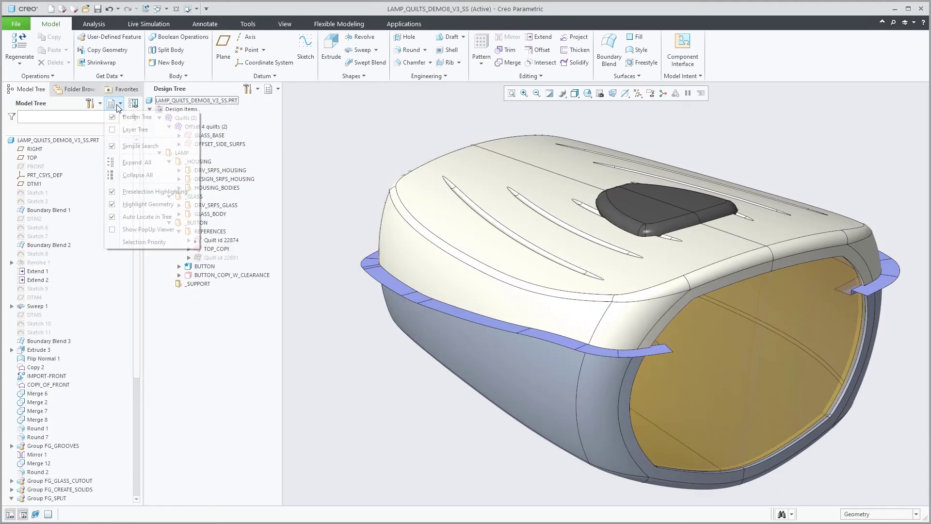
pyautogui.click(125, 129)
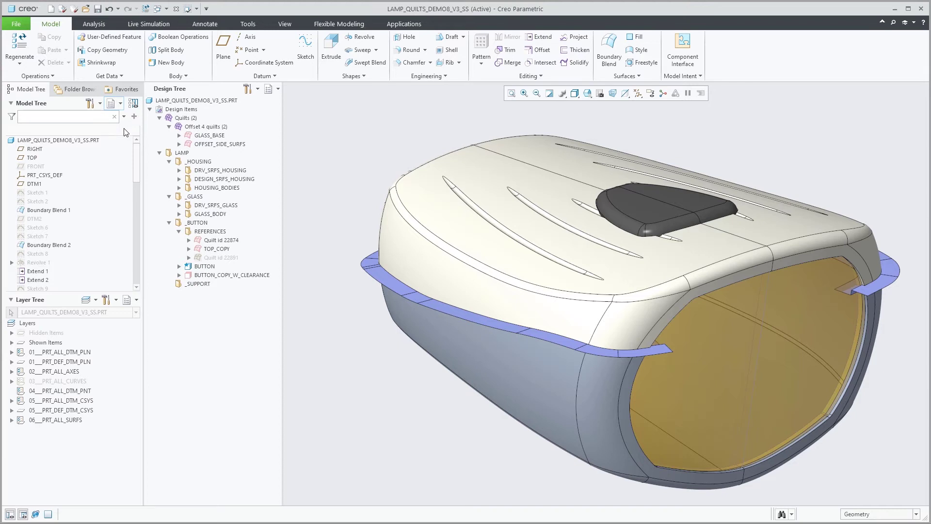
# Hide the Layer Tree, enable Simple Search in the Design Tree and search for 'drv'.
pyautogui.click(116, 103)
pyautogui.click(122, 130)
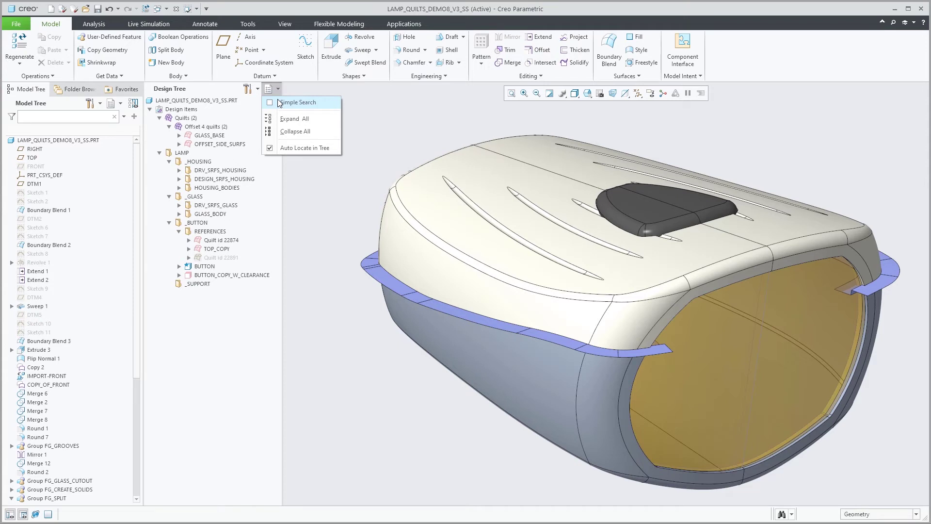
pyautogui.click(281, 102)
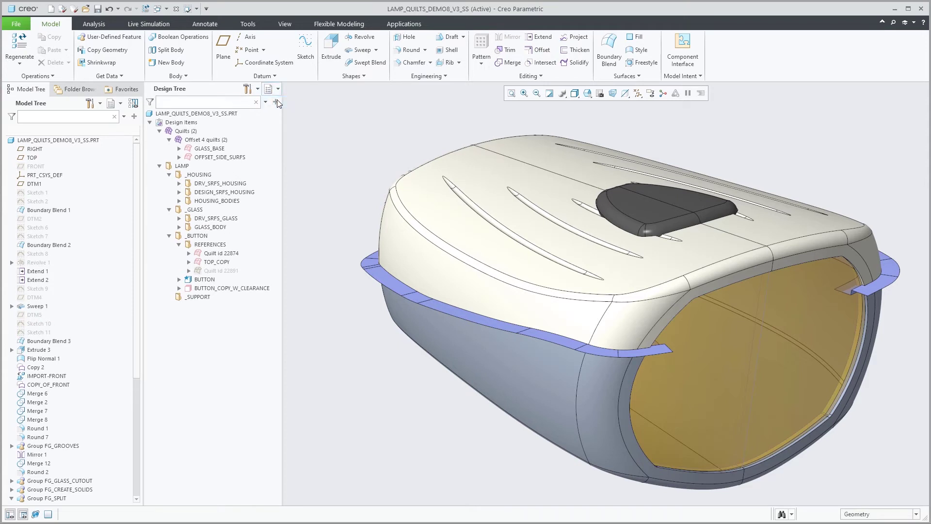
pyautogui.click(179, 101)
pyautogui.write('drv')
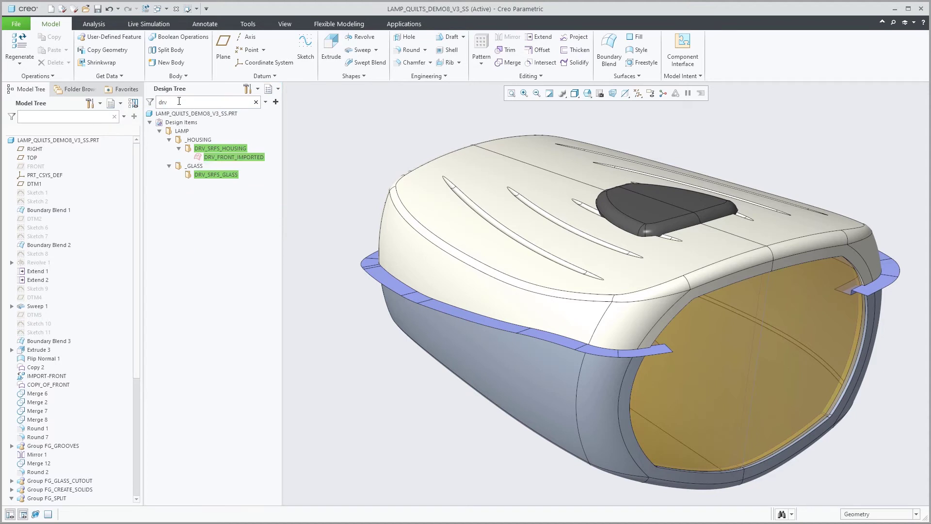
pyautogui.click(150, 102)
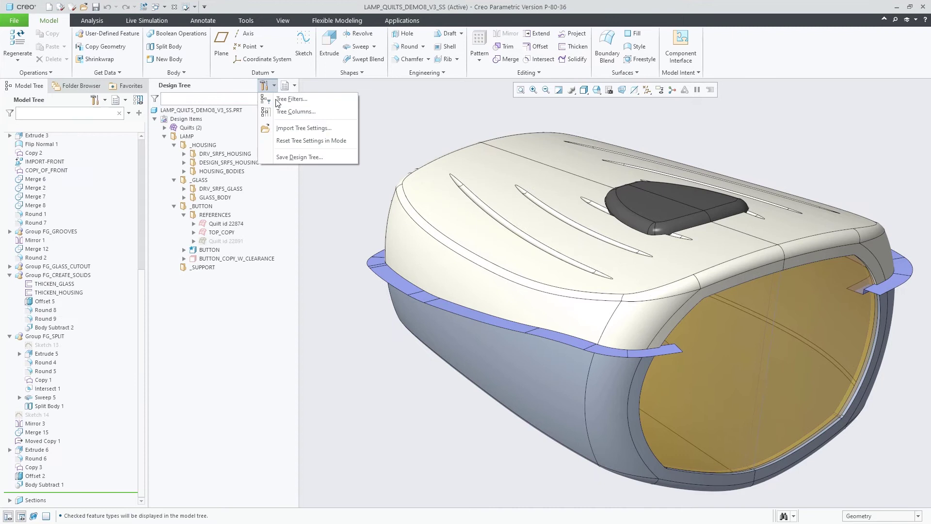
# Set the Design Tree filters to include consumed bodies and consumed quilts.
pyautogui.click(292, 101)
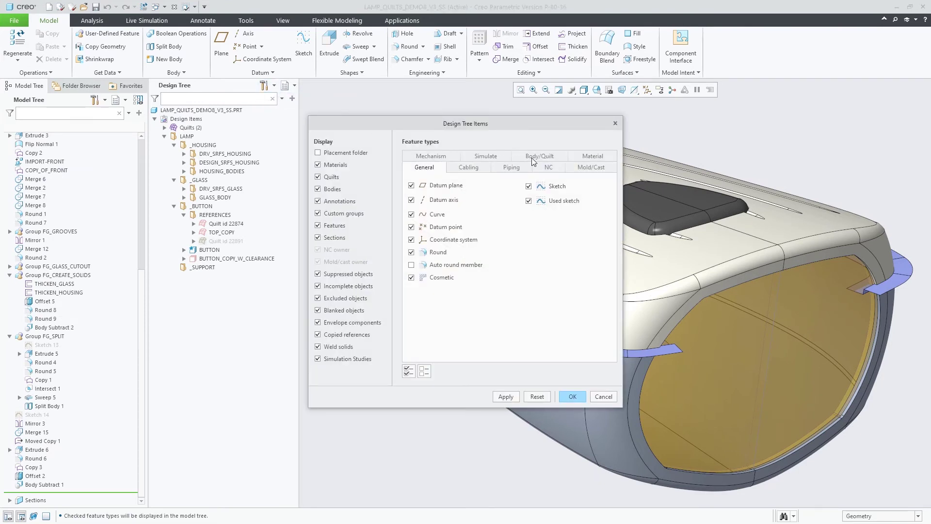
pyautogui.click(536, 156)
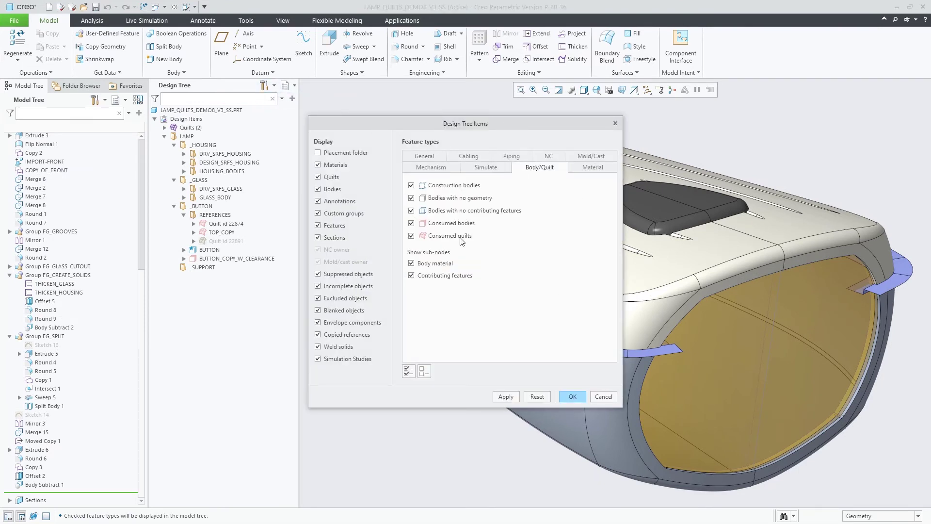
pyautogui.click(506, 397)
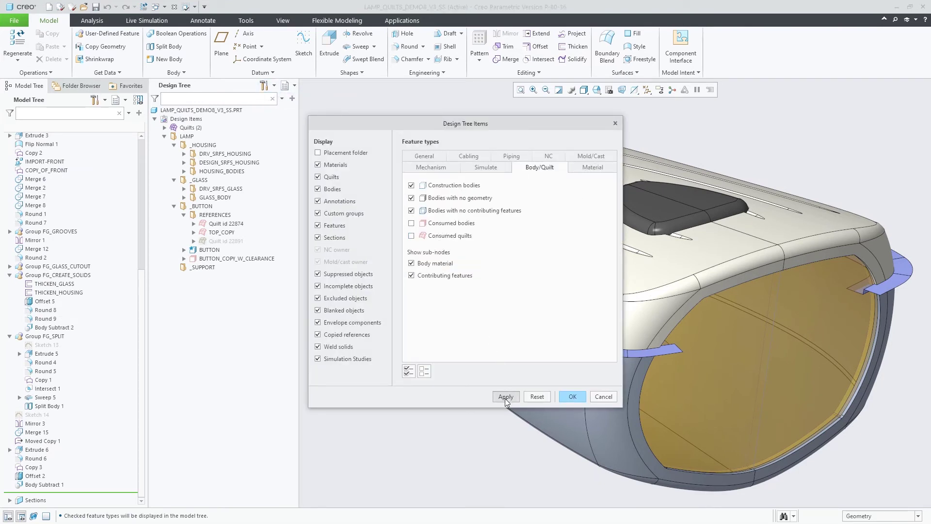
pyautogui.click(432, 235)
pyautogui.click(417, 223)
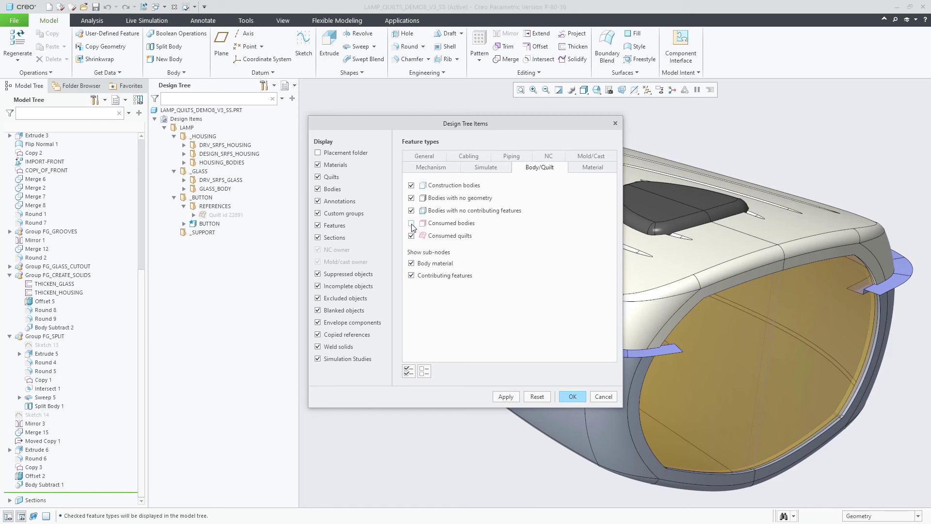
pyautogui.click(506, 396)
pyautogui.click(565, 396)
# Add the Feat ID column to the Design Tree, then remove it again.
pyautogui.click(265, 85)
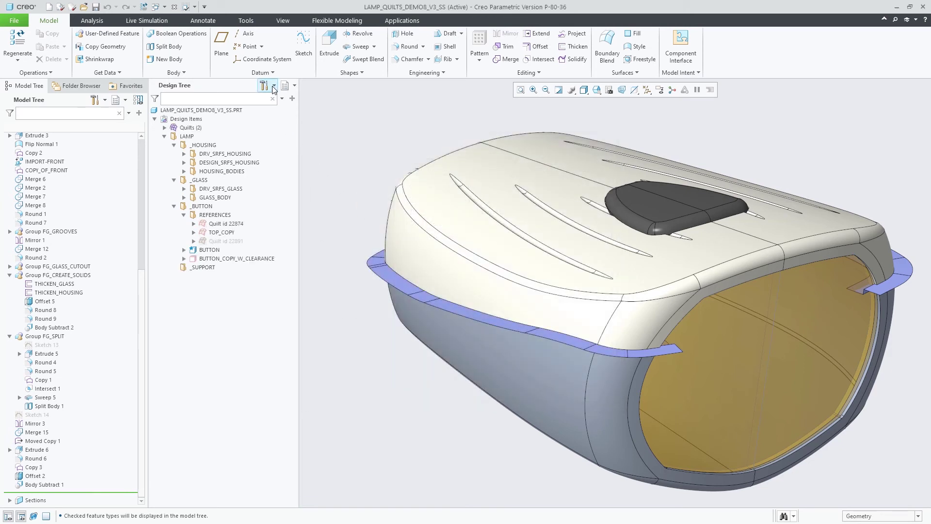
pyautogui.click(340, 110)
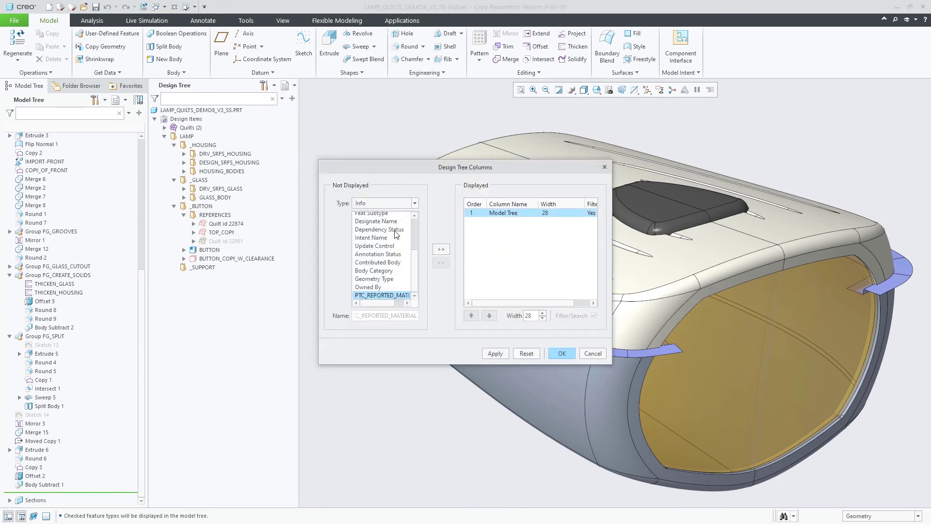
pyautogui.scroll(3, 397, 235)
pyautogui.click(390, 249)
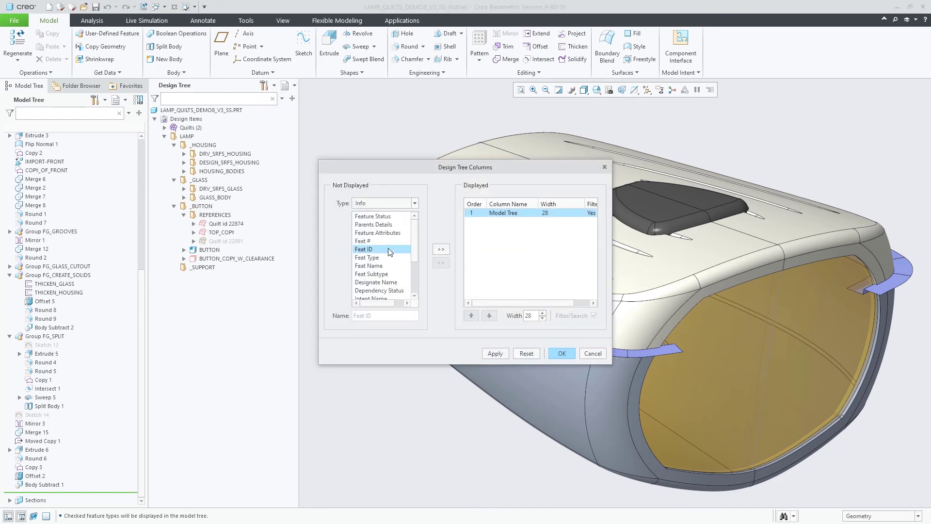
pyautogui.click(440, 249)
pyautogui.click(494, 353)
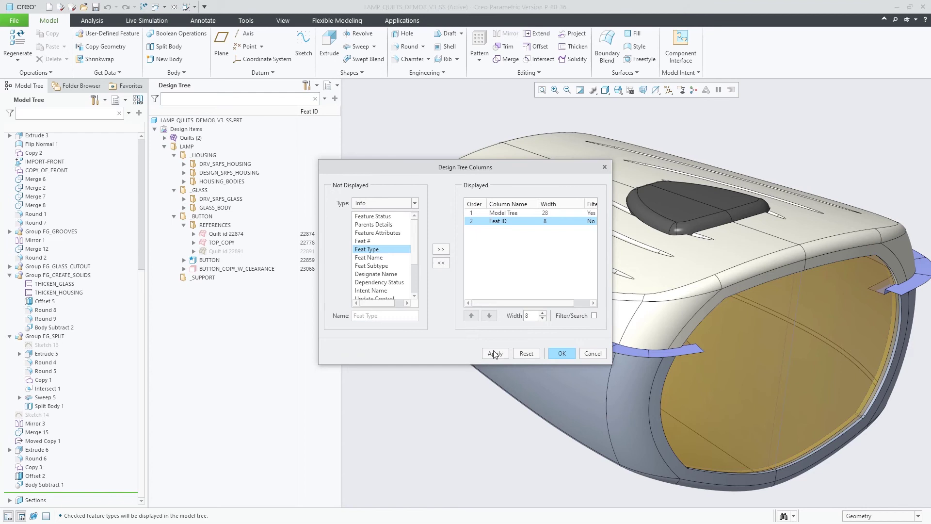
pyautogui.click(441, 262)
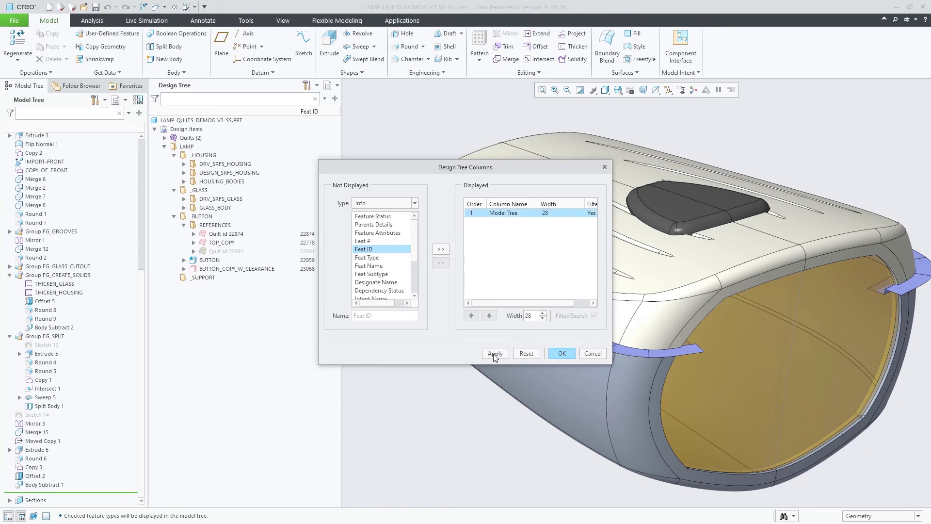
pyautogui.click(495, 354)
# Confirm the column settings and turn on Auto Locate in Tree for the Design Tree.
pyautogui.click(556, 351)
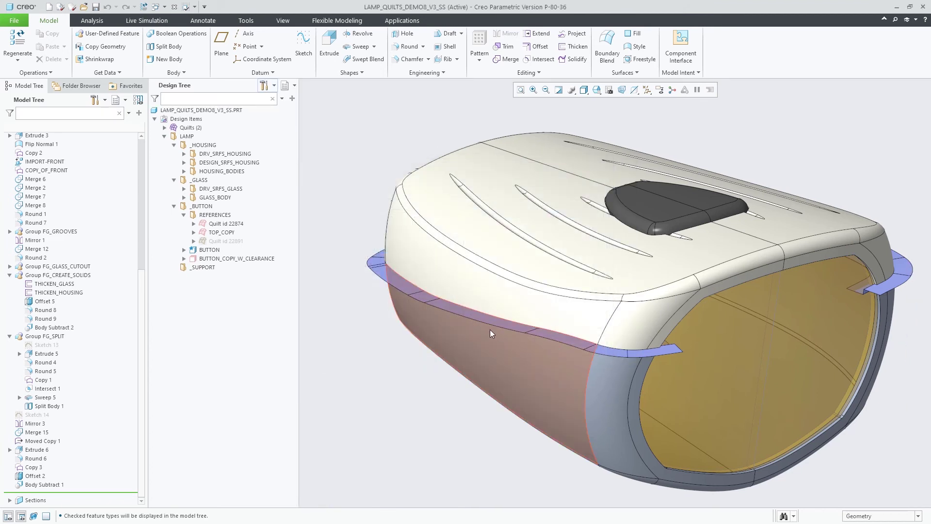
pyautogui.click(294, 86)
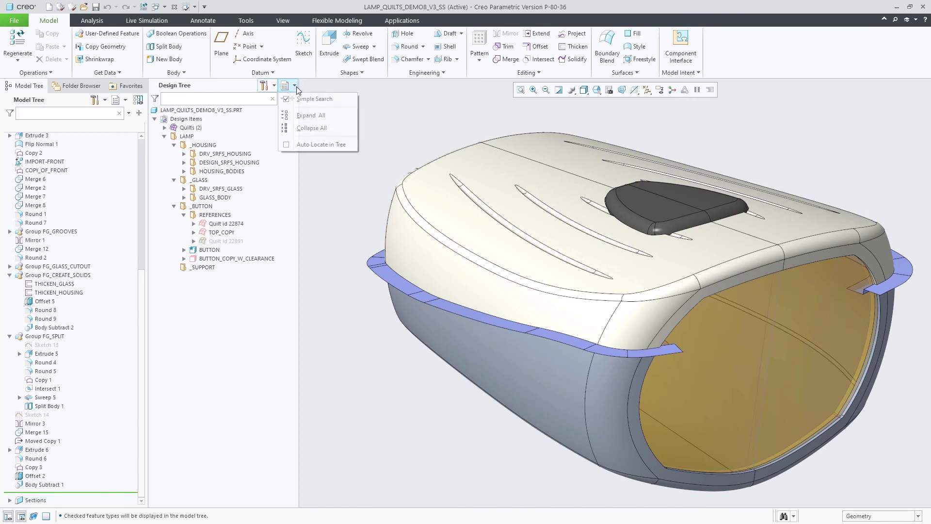
pyautogui.click(325, 145)
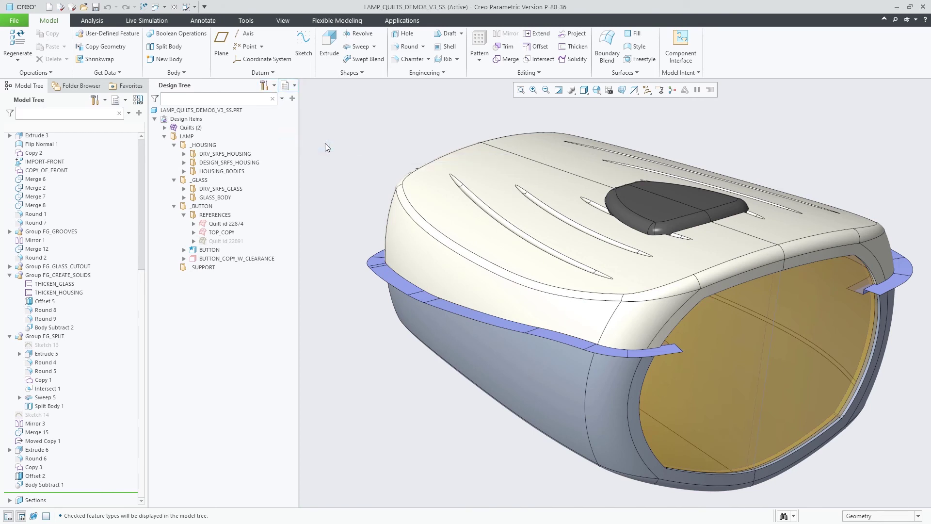
# Pick housing, glass and small arc surfaces to locate Split Body 1, THICKEN_GLASS and Sweep 5.
pyautogui.click(408, 240)
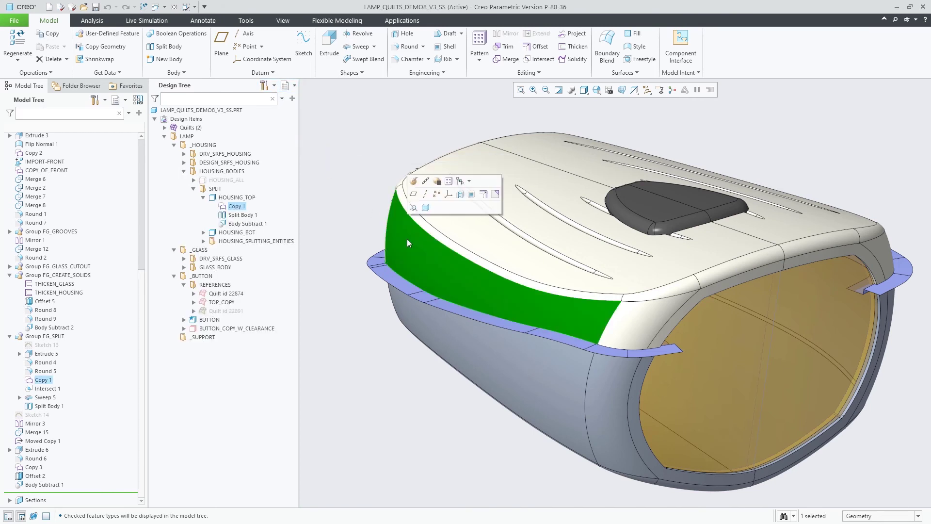
pyautogui.click(481, 231)
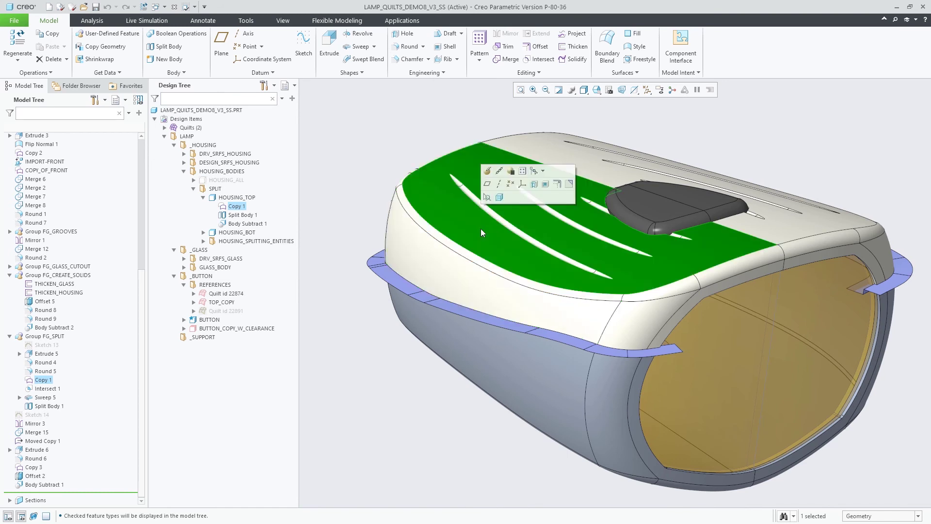
pyautogui.click(529, 373)
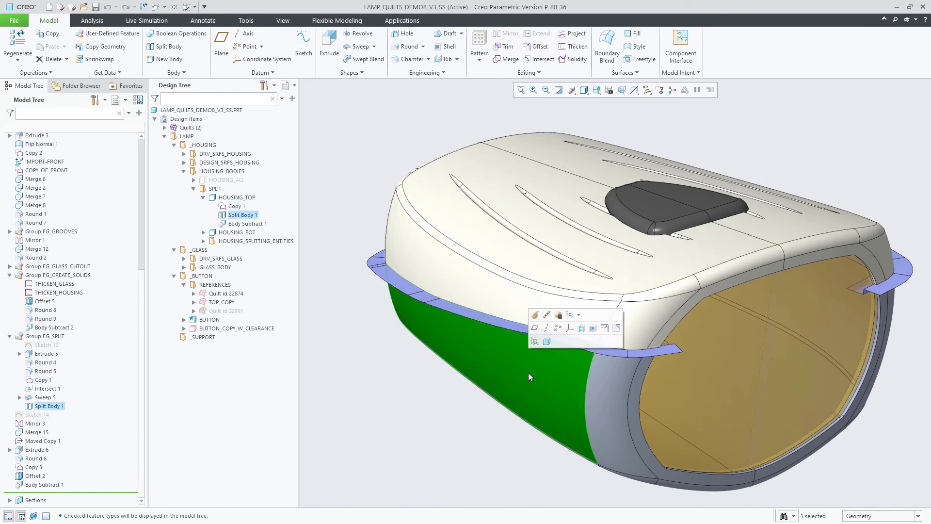
pyautogui.click(798, 370)
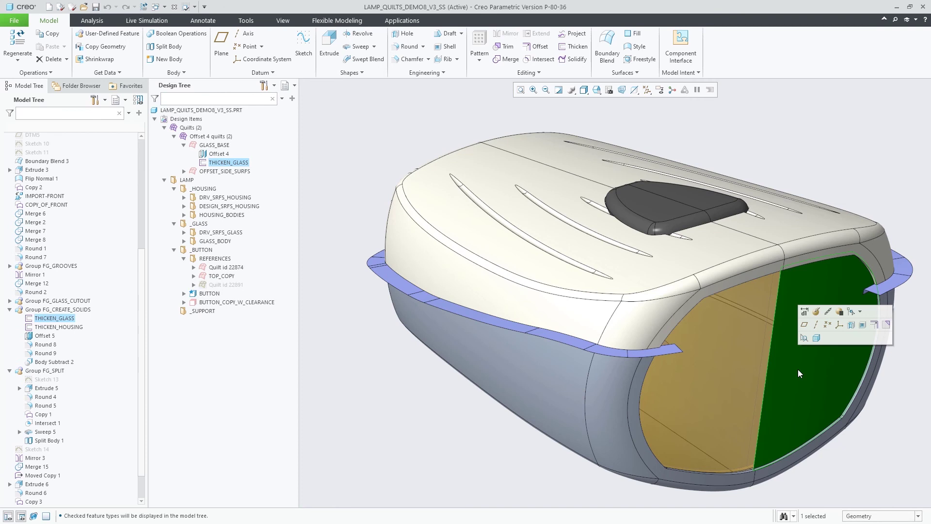
pyautogui.click(887, 256)
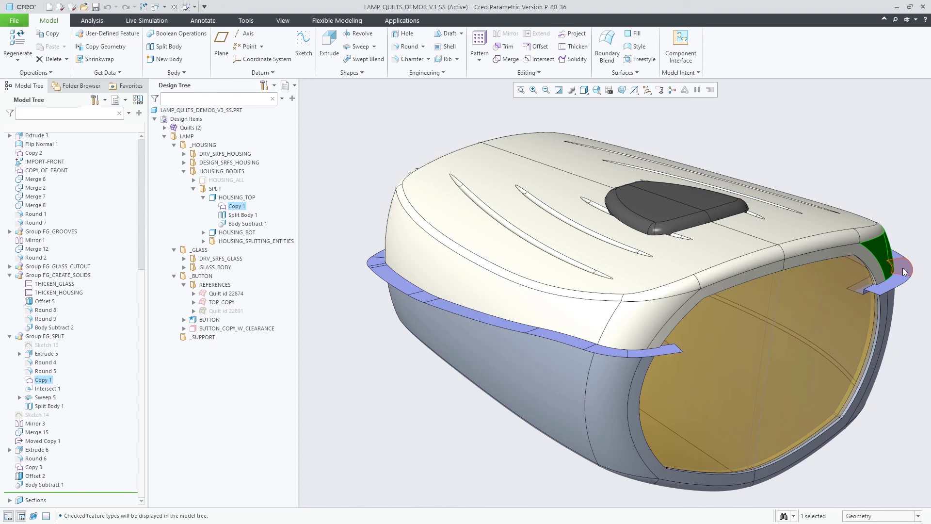
pyautogui.click(903, 268)
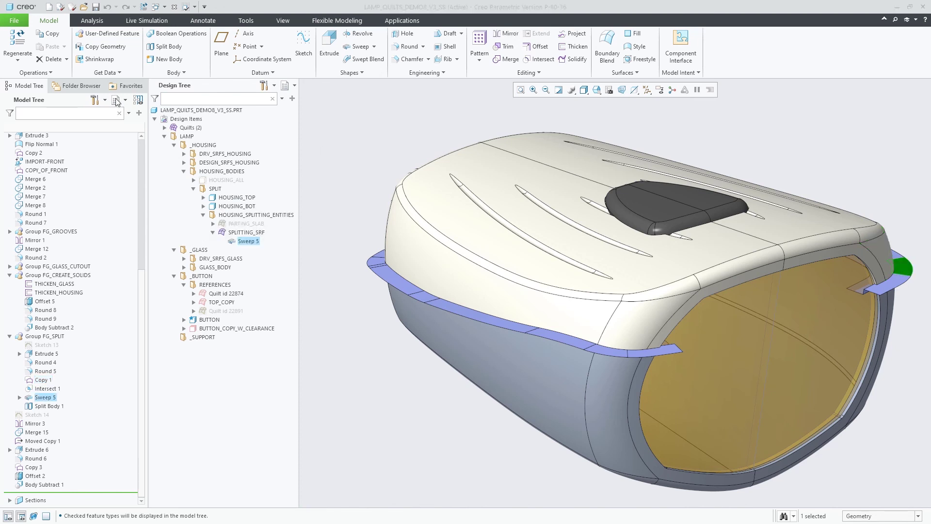
# Reset the navigator layout from the Model Tree tab's context menu.
pyautogui.rightClick(35, 91)
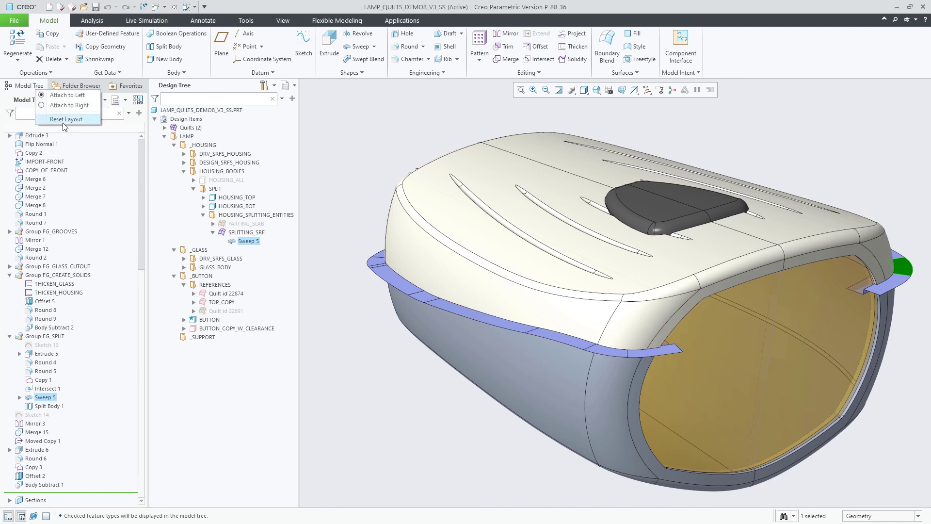
pyautogui.click(62, 120)
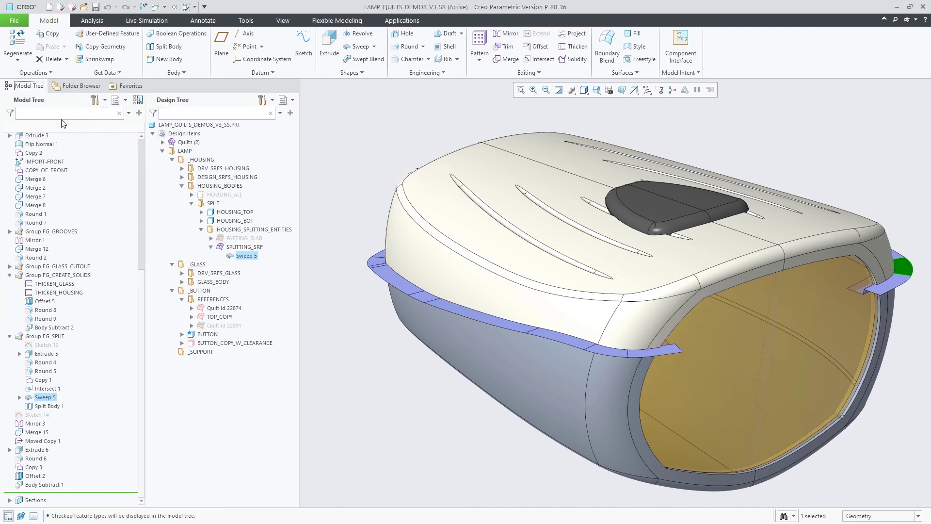